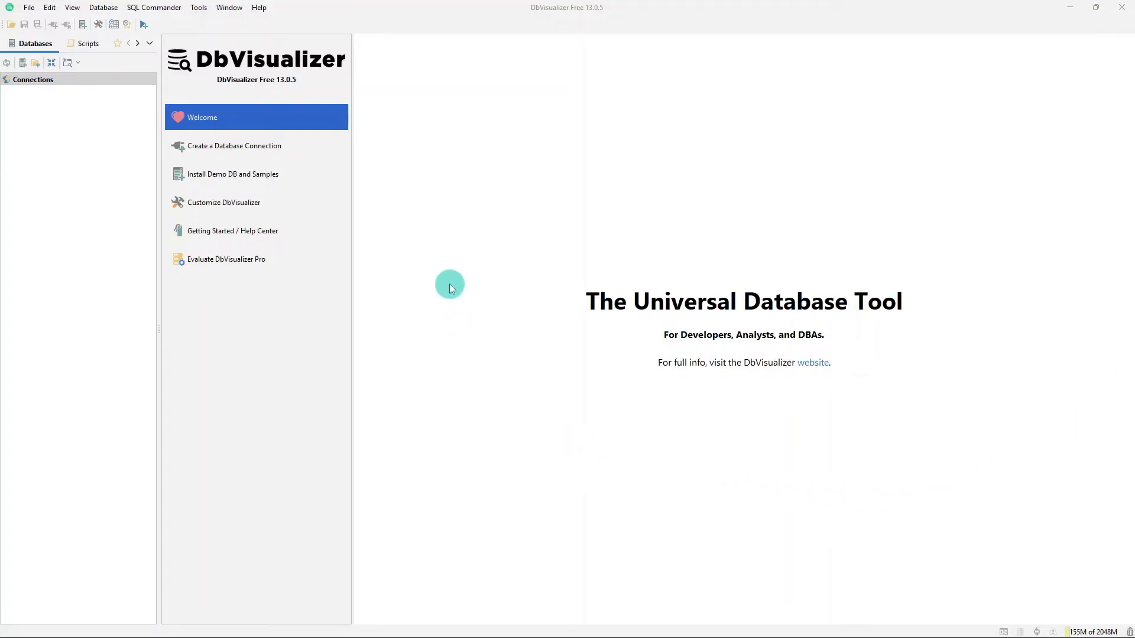
Create a new user driver from the Hive template in the Driver Manager
{"action": "left_click", "coordinate": [198, 8]}
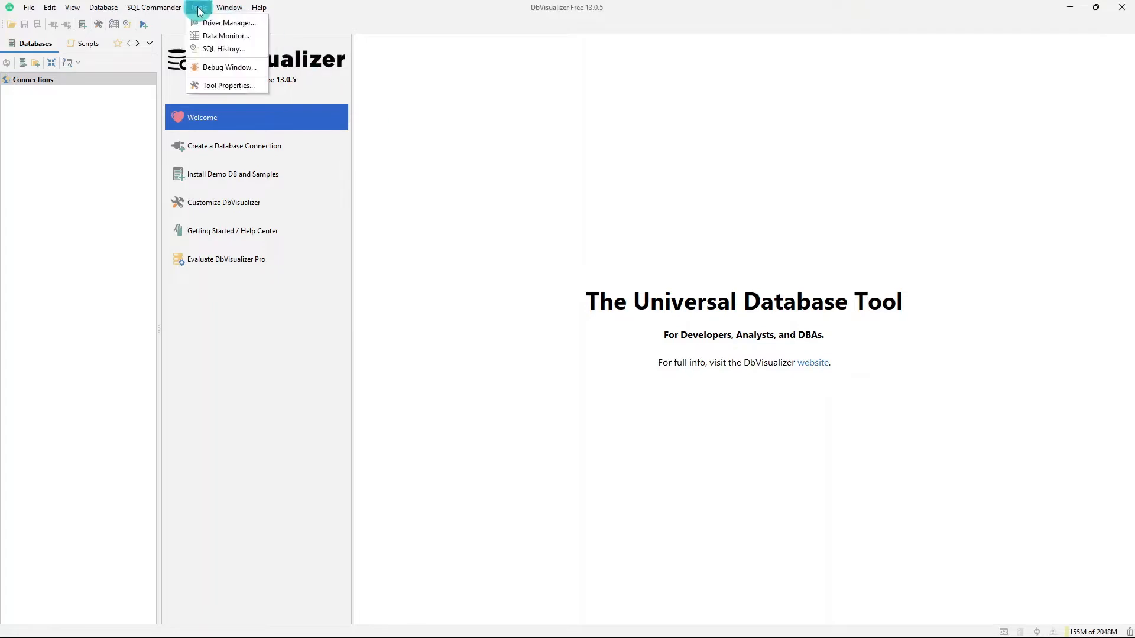
{"action": "left_click", "coordinate": [241, 22]}
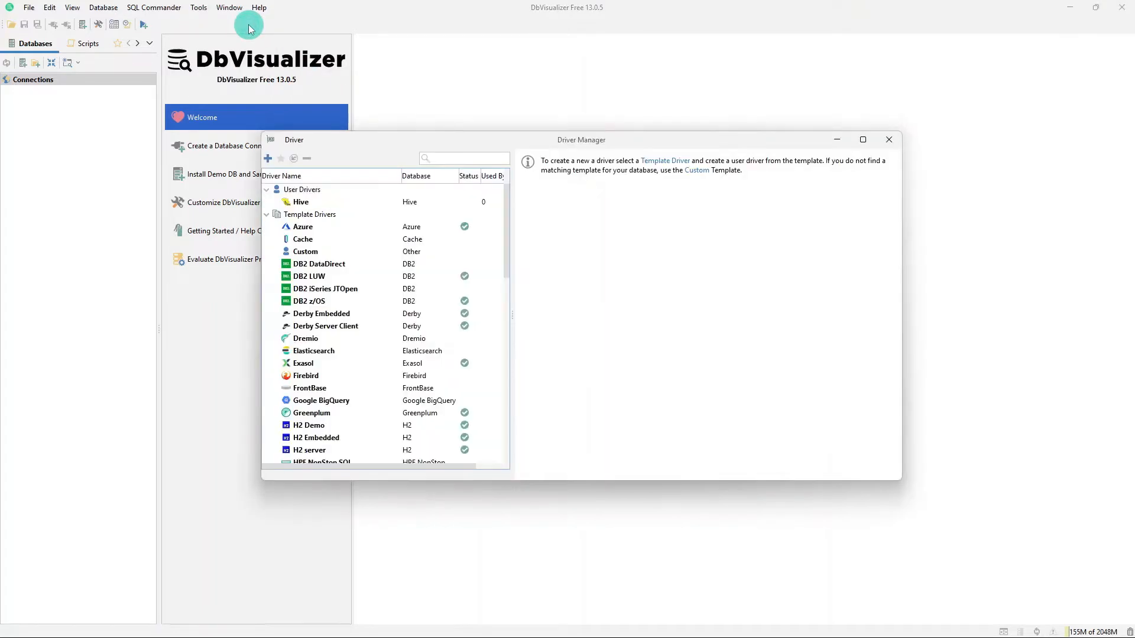
{"action": "scroll", "coordinate": [363, 272], "scroll_direction": "down", "scroll_amount": 5}
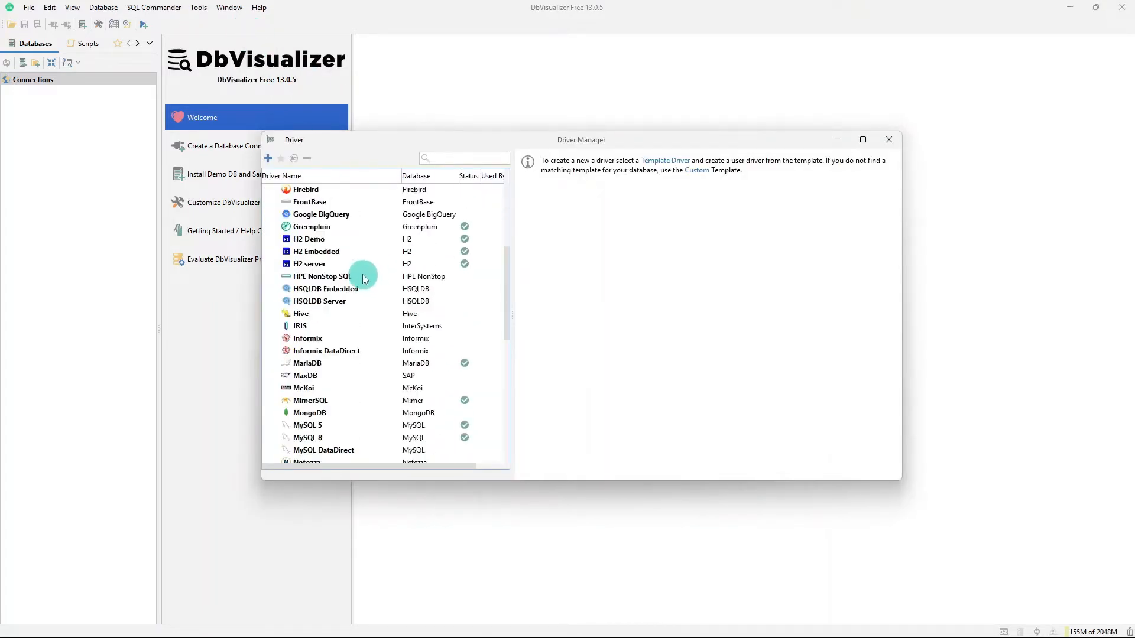
{"action": "right_click", "coordinate": [306, 314]}
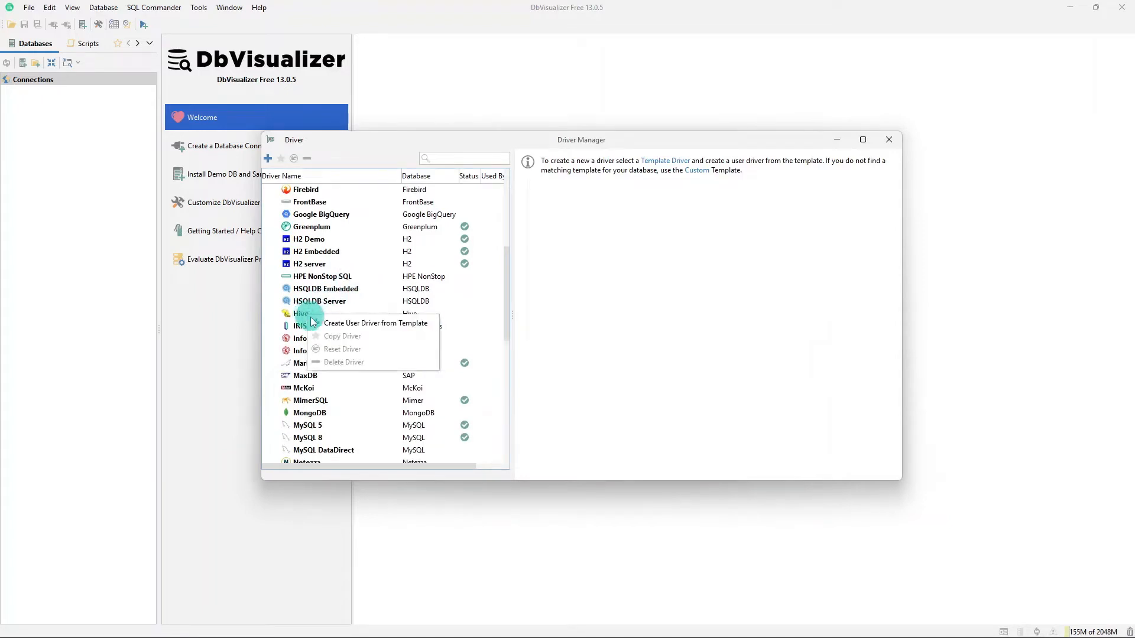
{"action": "left_click", "coordinate": [408, 324]}
{"action": "scroll", "coordinate": [365, 313], "scroll_direction": "down", "scroll_amount": 4}
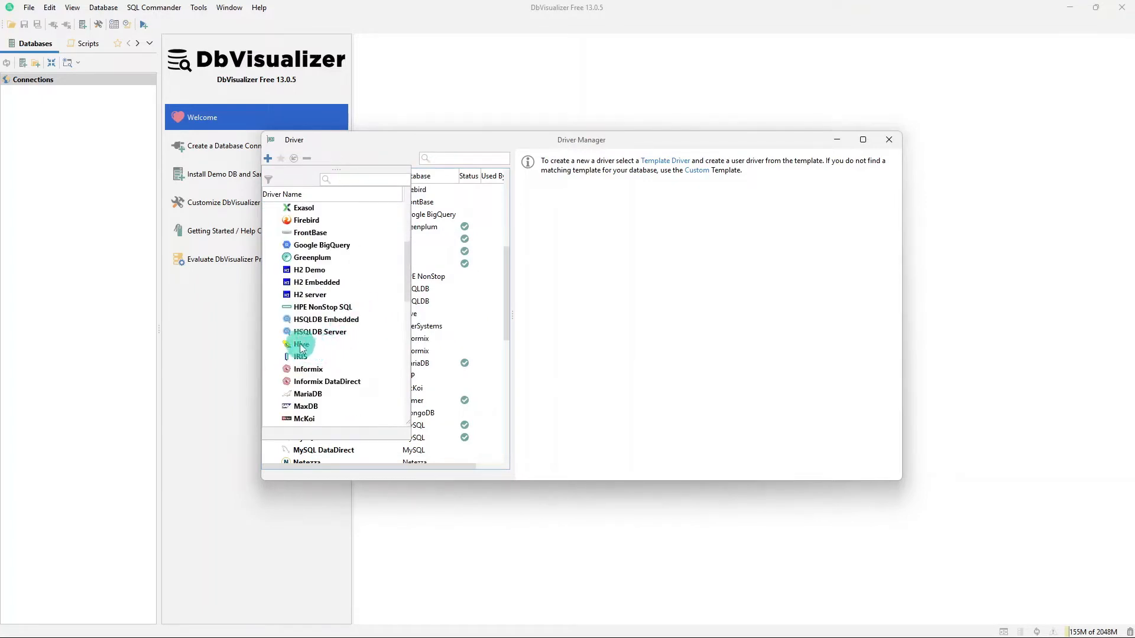
{"action": "left_click", "coordinate": [301, 344]}
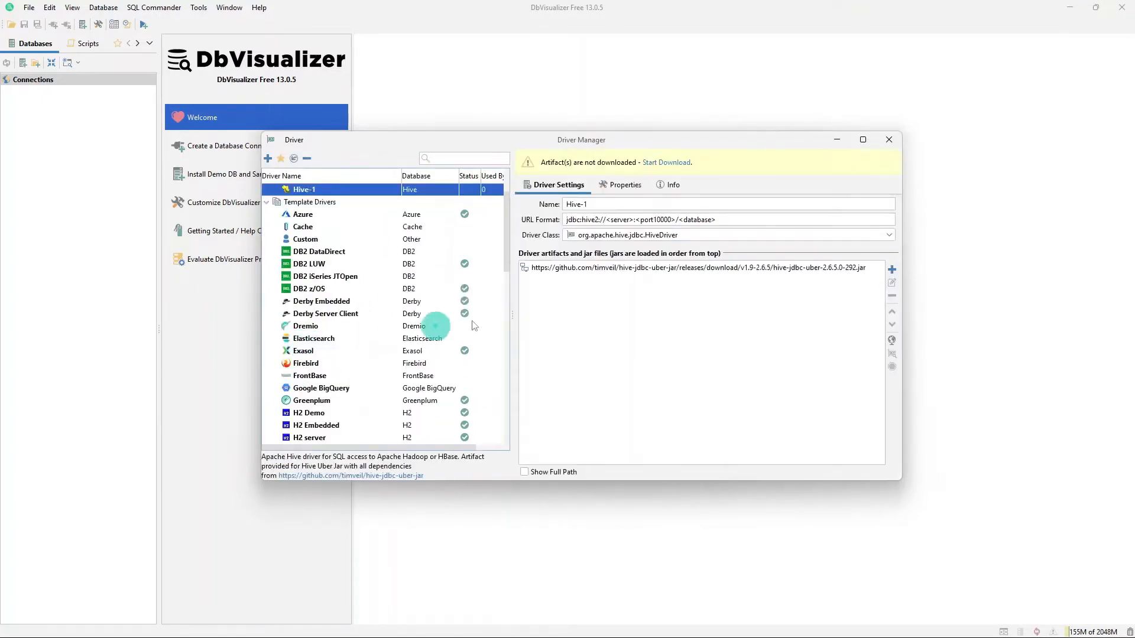
Rename the new Hive user driver to timbr
{"action": "left_click", "coordinate": [615, 206]}
{"action": "key", "text": "shift+Left"}
{"action": "key", "text": "shift+Left"}
{"action": "key", "text": "shift+Left"}
{"action": "key", "text": "shift+Left"}
{"action": "key", "text": "shift+Left"}
{"action": "key", "text": "shift+Left"}
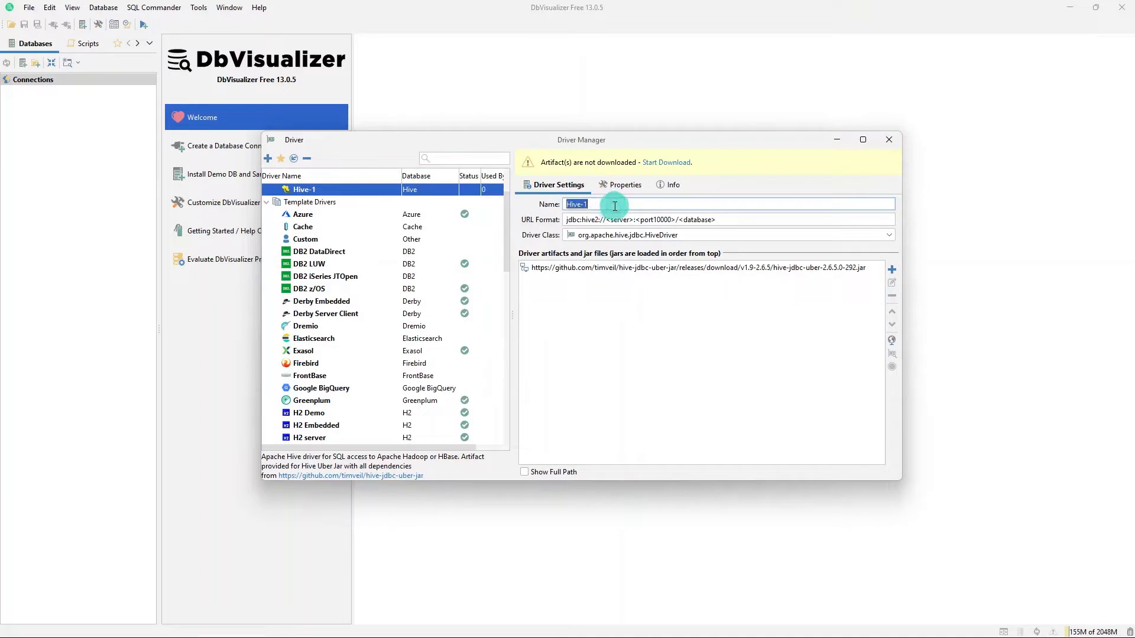
{"action": "type", "text": "timbr"}
Replace the timbr driver's remote GitHub jar artifact with the local file hive-jdbc-2.3.9-standalone.jar from the JDBC Driver folder
{"action": "left_click", "coordinate": [661, 270]}
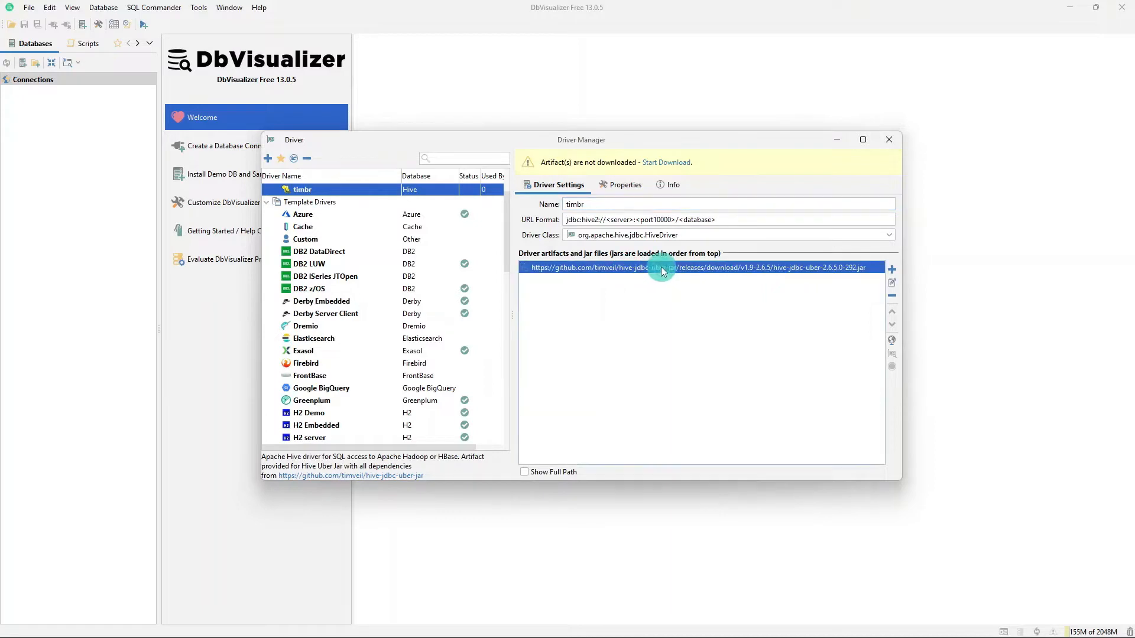
{"action": "left_click", "coordinate": [892, 296]}
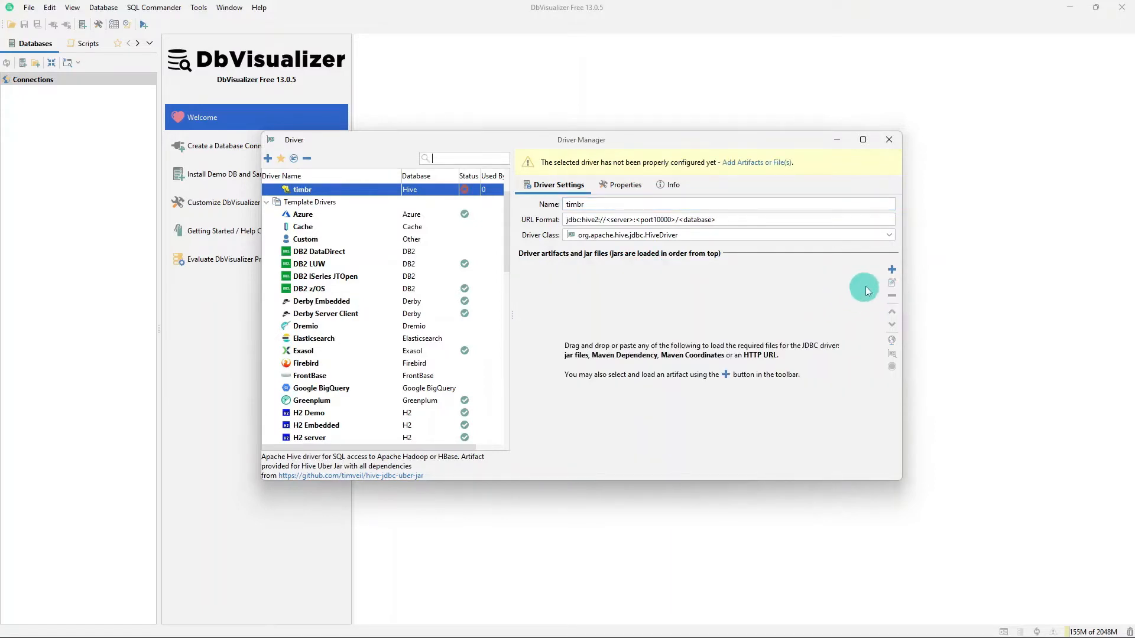
{"action": "left_click", "coordinate": [891, 270]}
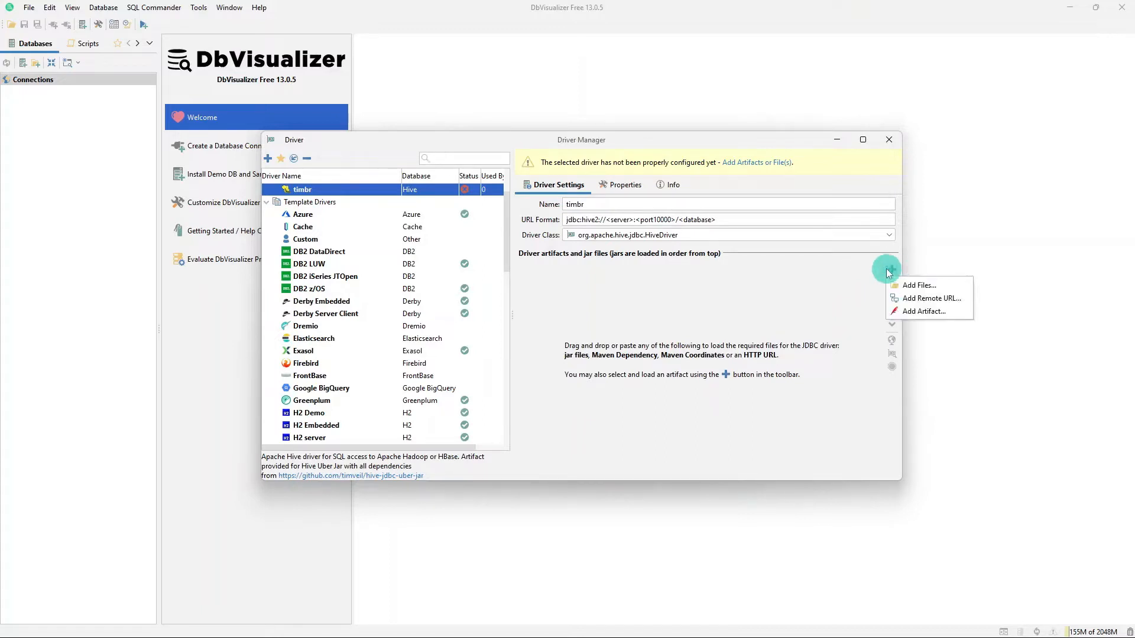
{"action": "left_click", "coordinate": [917, 285]}
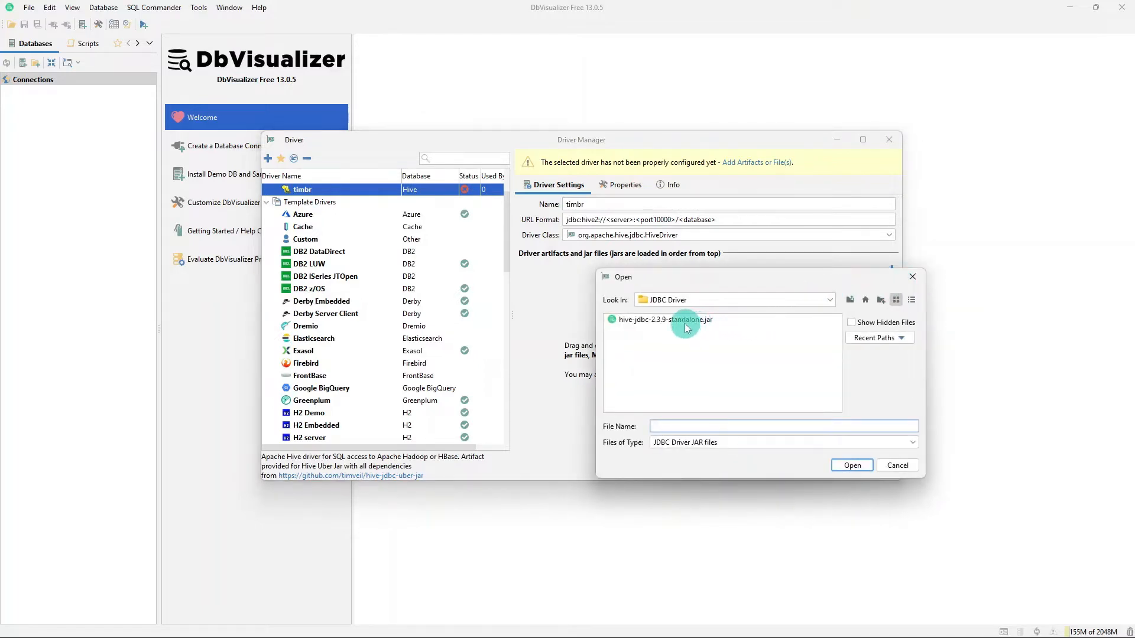
{"action": "left_click", "coordinate": [686, 324]}
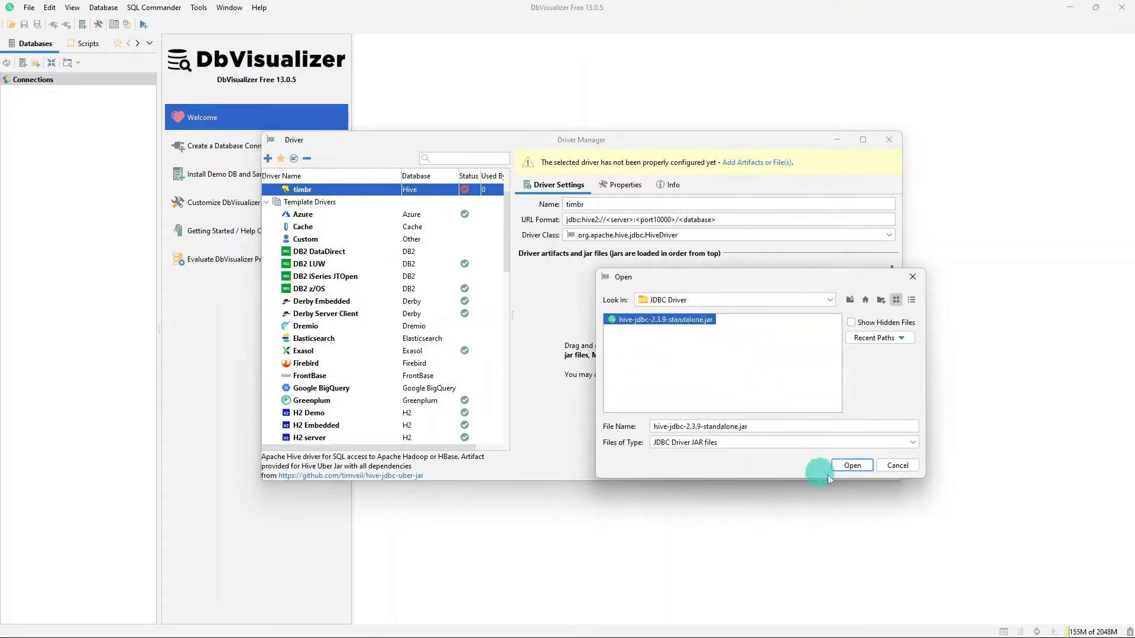
{"action": "left_click", "coordinate": [850, 466]}
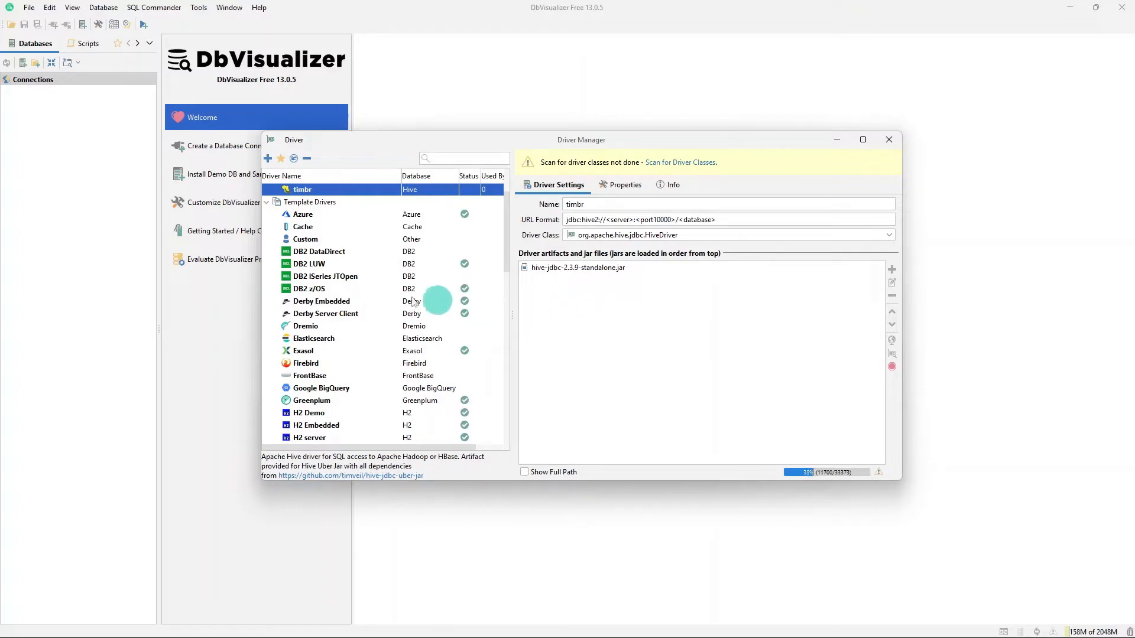
Create a new database connection that uses the timbr driver
{"action": "left_click", "coordinate": [23, 63]}
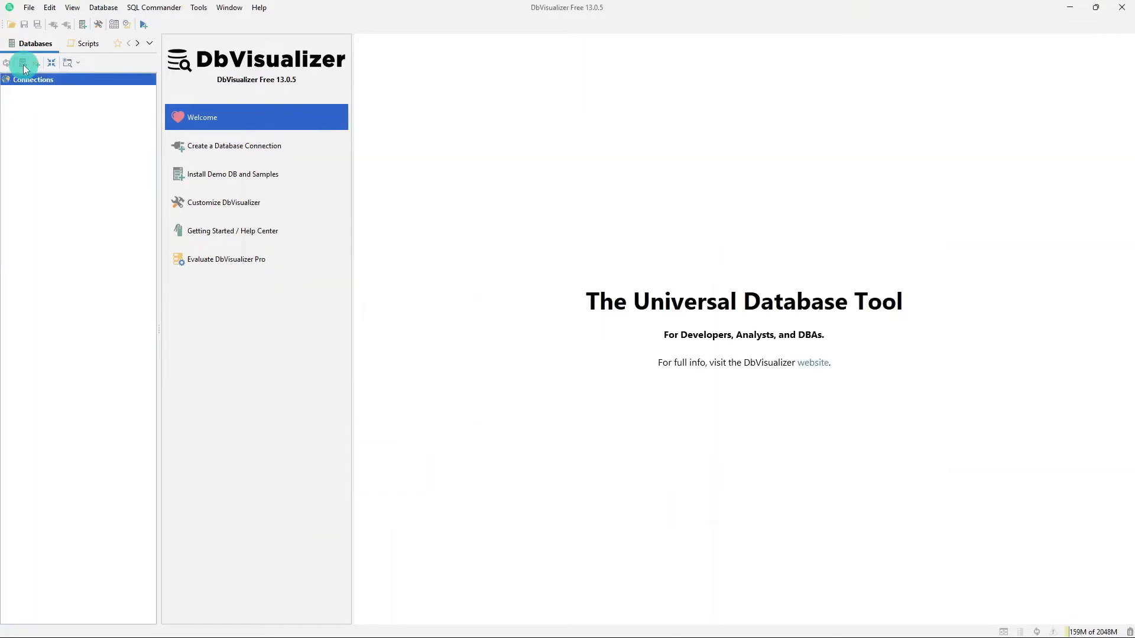
{"action": "type", "text": "tim"}
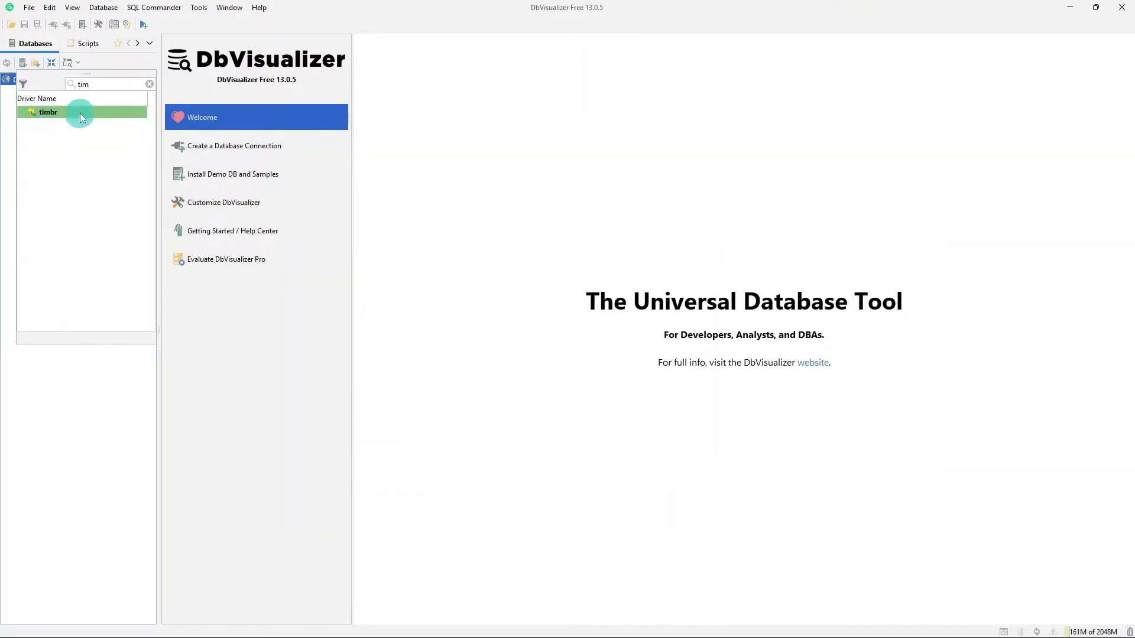
{"action": "left_click", "coordinate": [39, 115]}
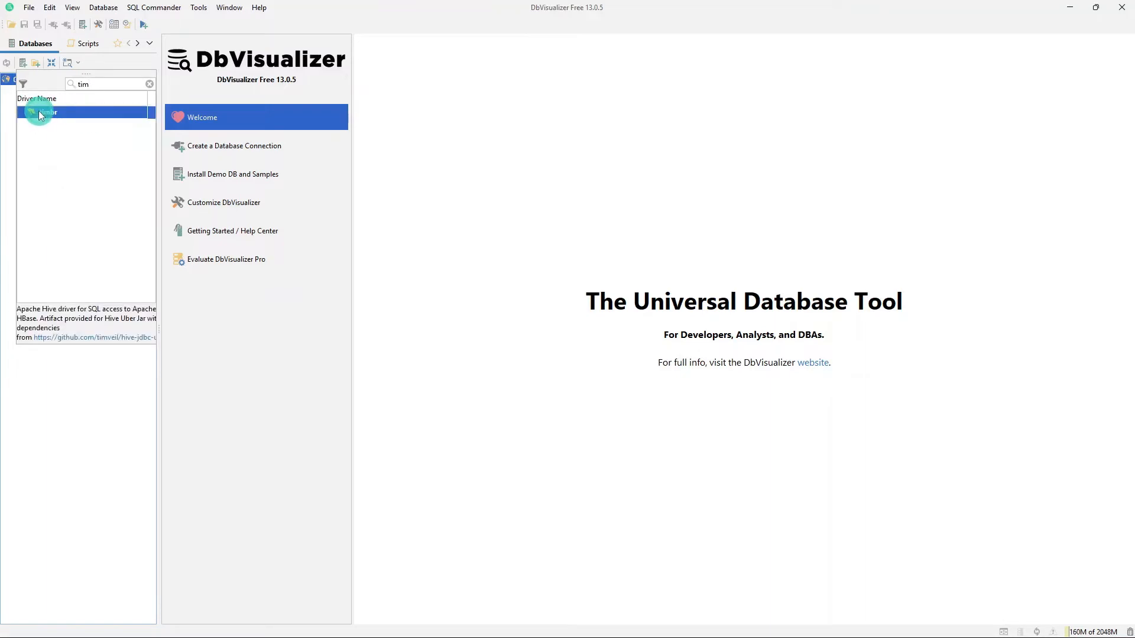
{"action": "left_click", "coordinate": [39, 112]}
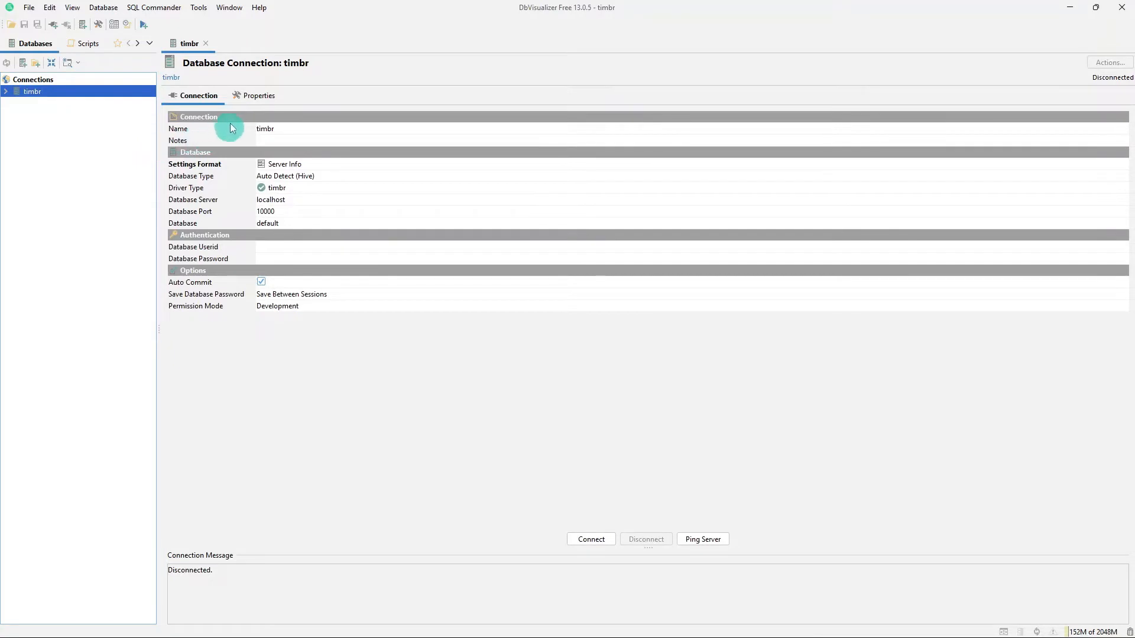
Set the connection's settings format to Database URL and enter jdbc:hive2://20.119.110.124:11000/timbr_supply_chain;transportMode=http as the URL
{"action": "left_click", "coordinate": [316, 163]}
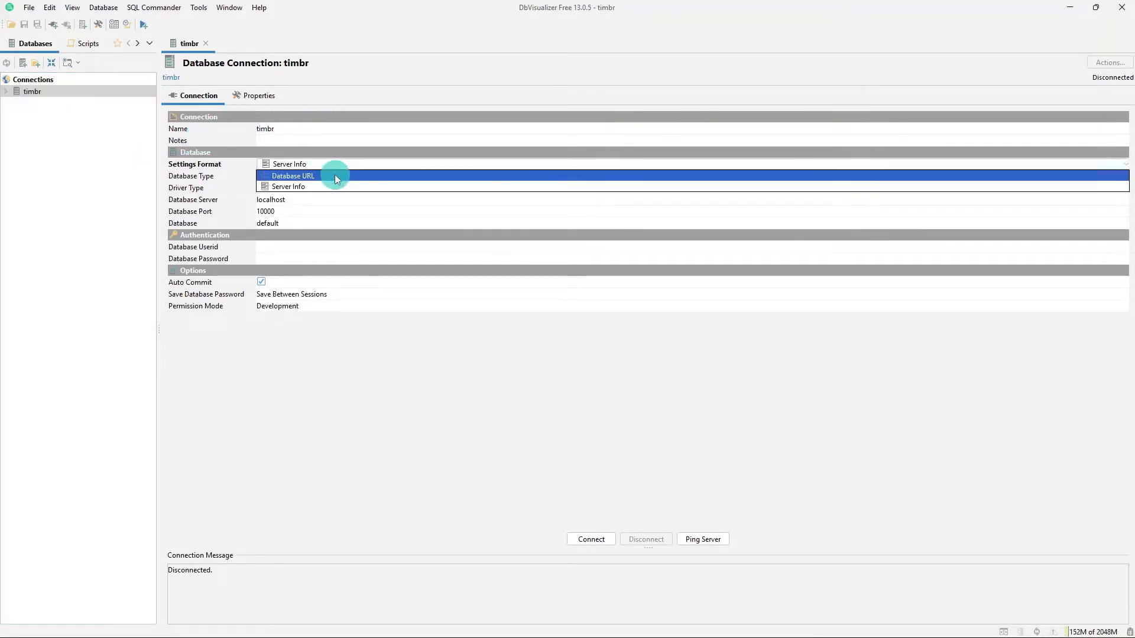
{"action": "left_click", "coordinate": [336, 177]}
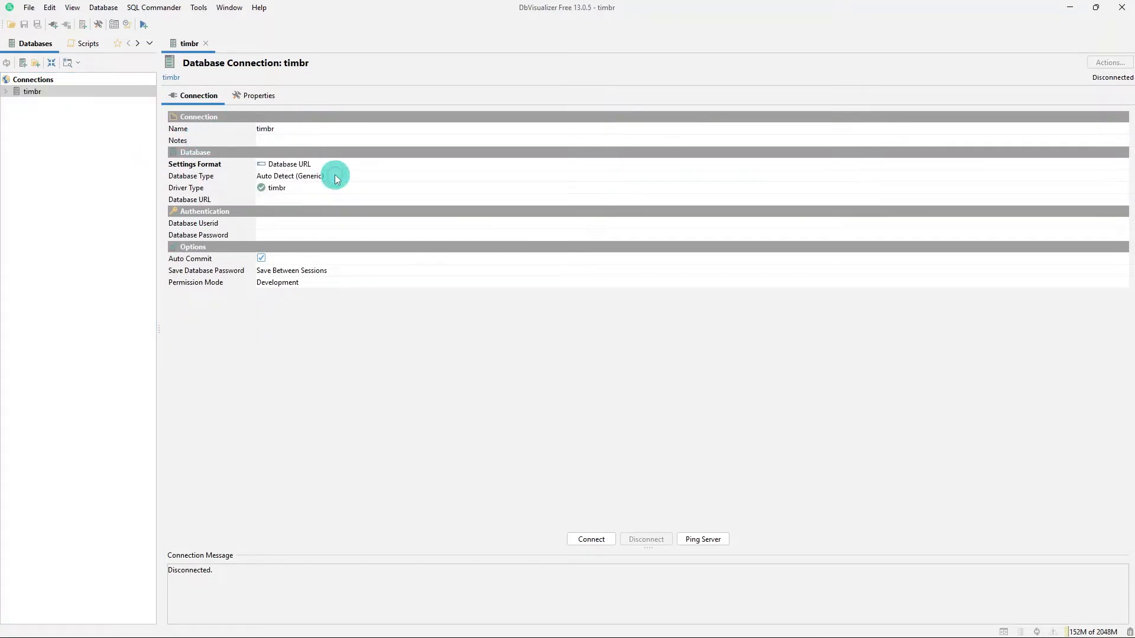
{"action": "left_click", "coordinate": [310, 199]}
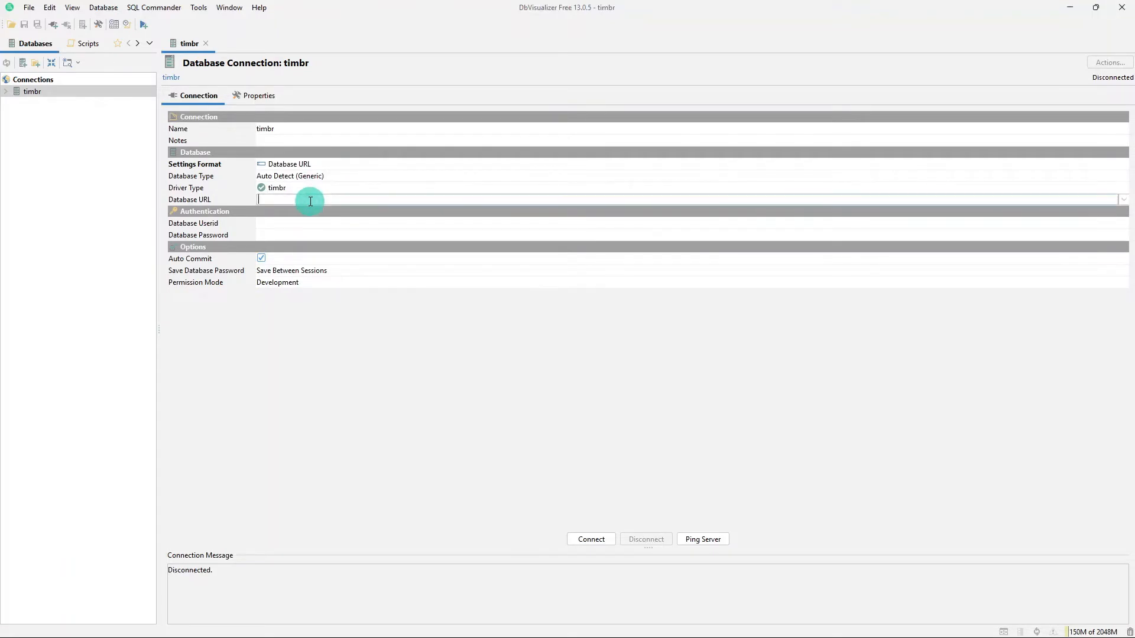
{"action": "type", "text": "jdbc:hive2://20.119.110.124:11000/timbr_supply_chain;transportMode=http"}
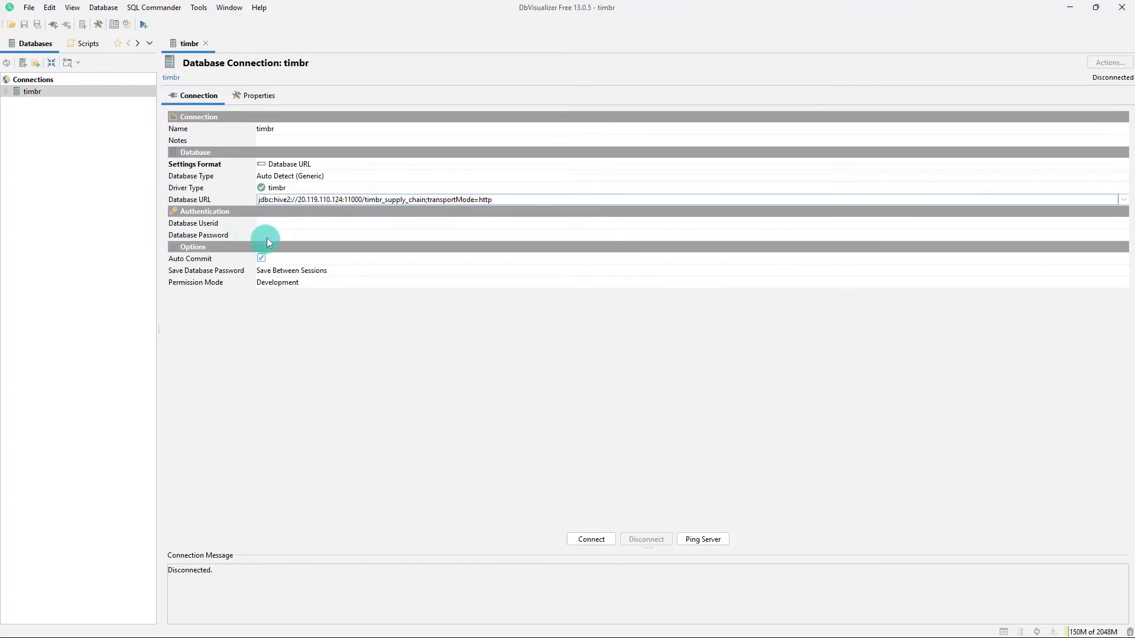
Set the database userid to token, paste the user access token copied from the timbr web platform as the database password, and connect
{"action": "left_click", "coordinate": [279, 223]}
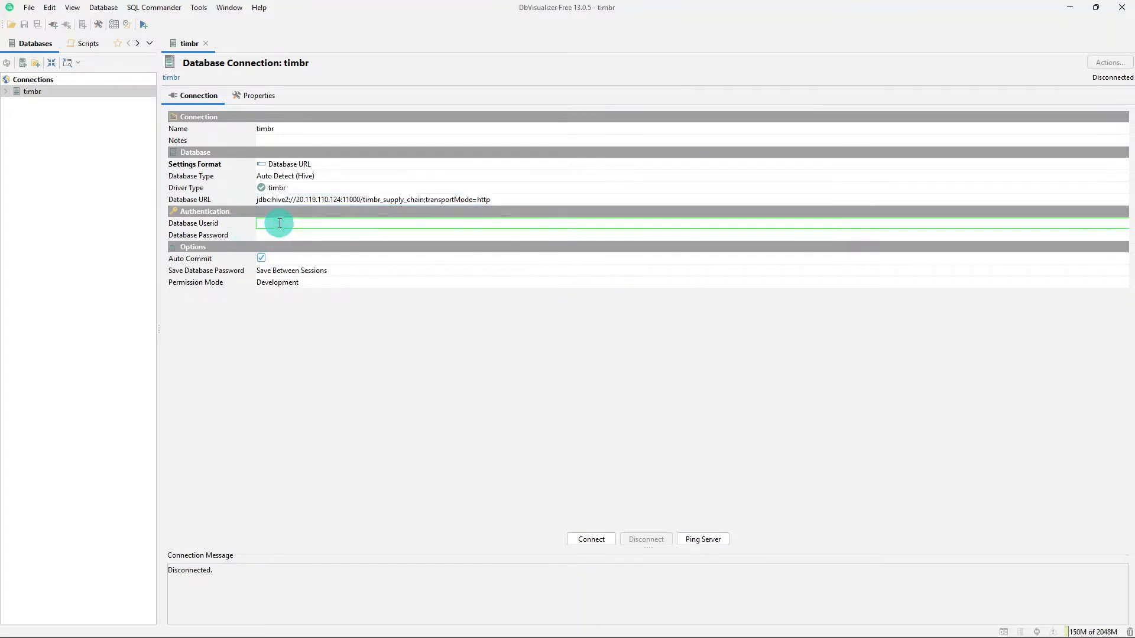
{"action": "type", "text": "token"}
{"action": "left_click", "coordinate": [307, 237]}
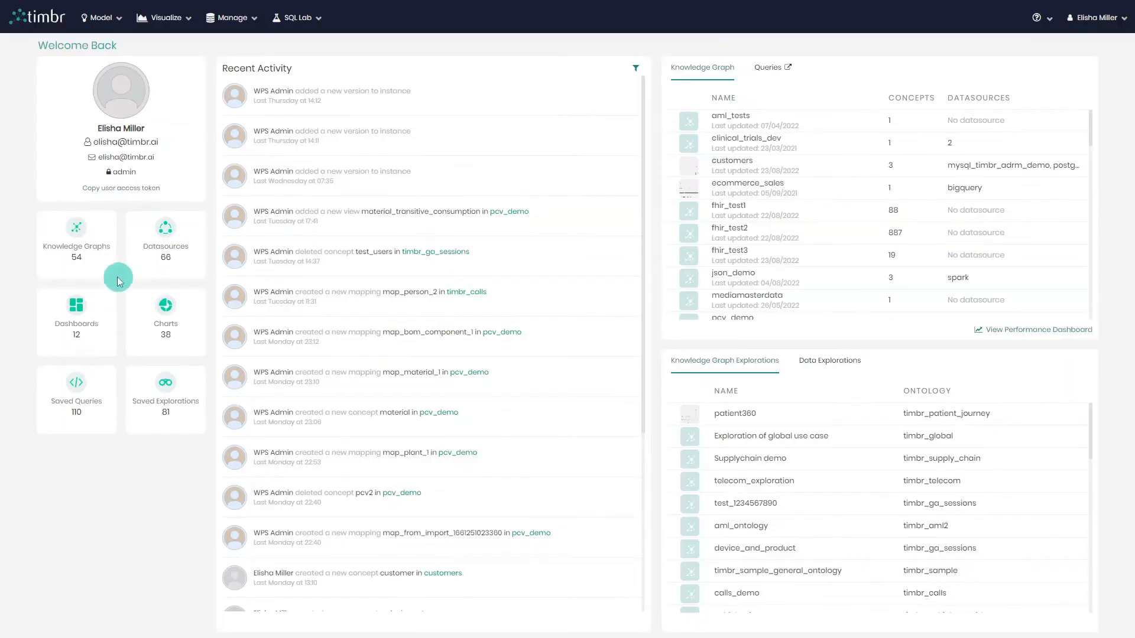
{"action": "left_click", "coordinate": [120, 190]}
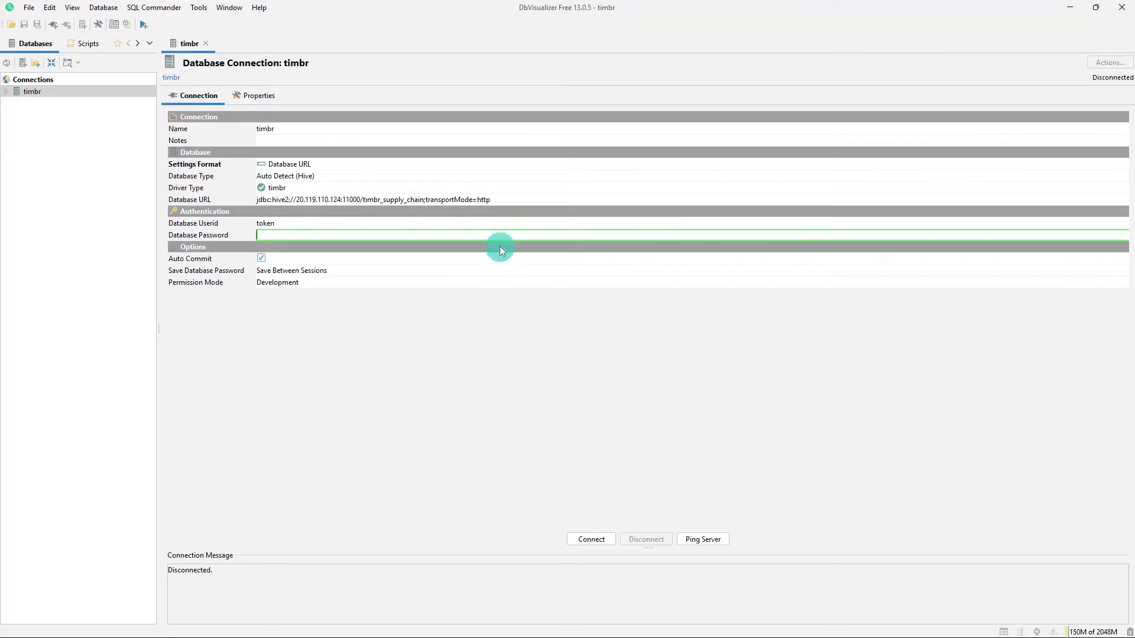
{"action": "key", "text": "ctrl+v"}
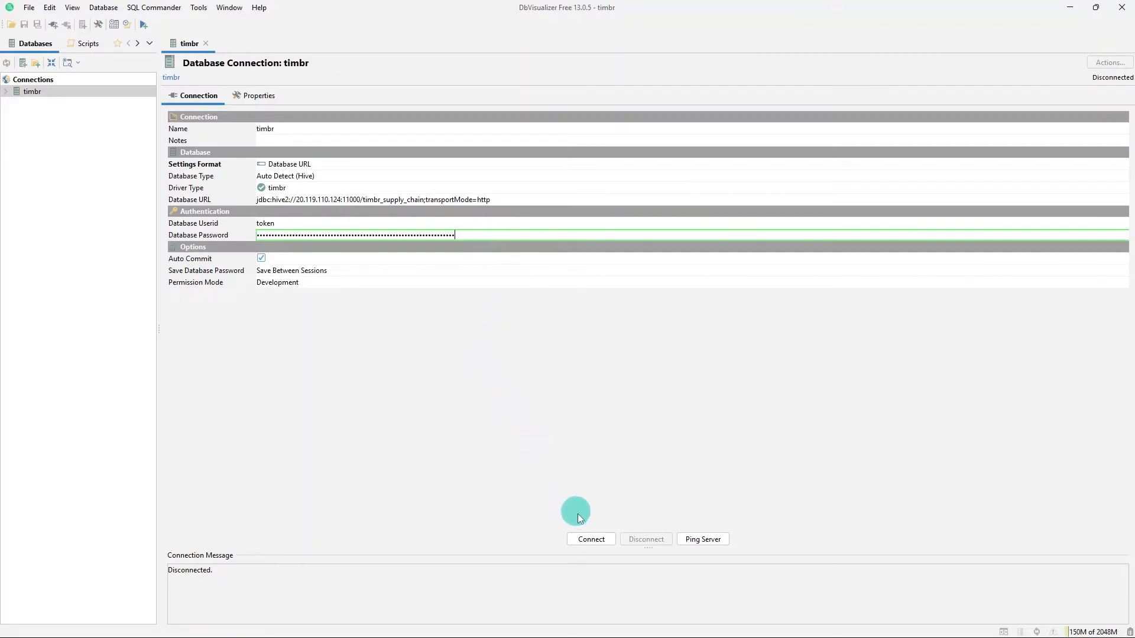
{"action": "left_click", "coordinate": [591, 539]}
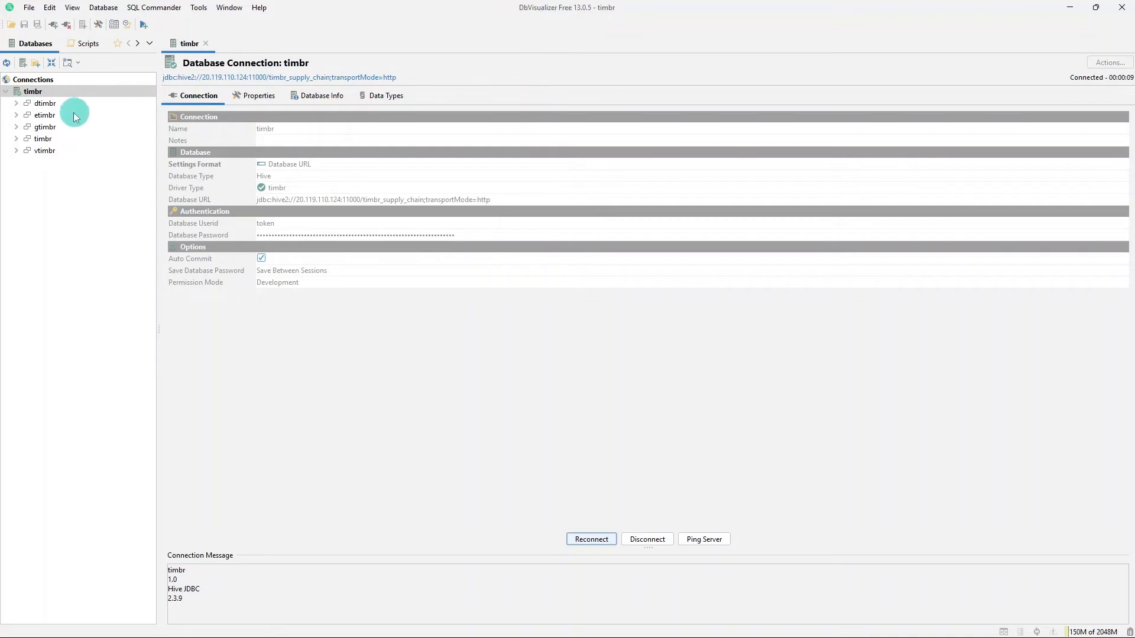
Open the inventory table from the timbr schema's tables and display its references graph
{"action": "left_click", "coordinate": [16, 139]}
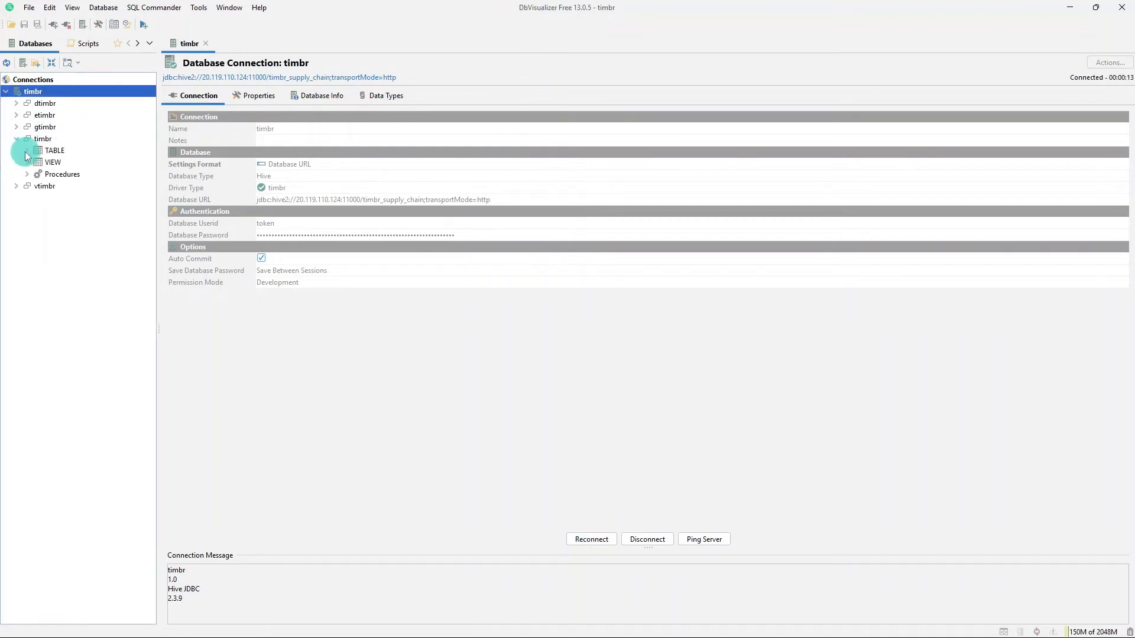
{"action": "left_click", "coordinate": [26, 152]}
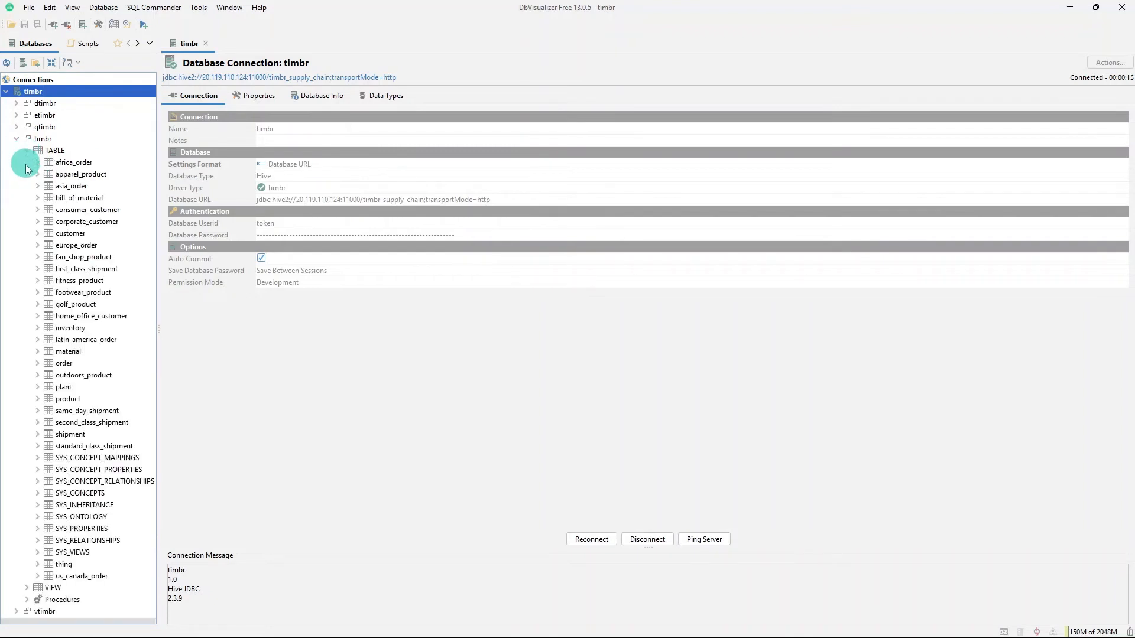
{"action": "right_click", "coordinate": [77, 329]}
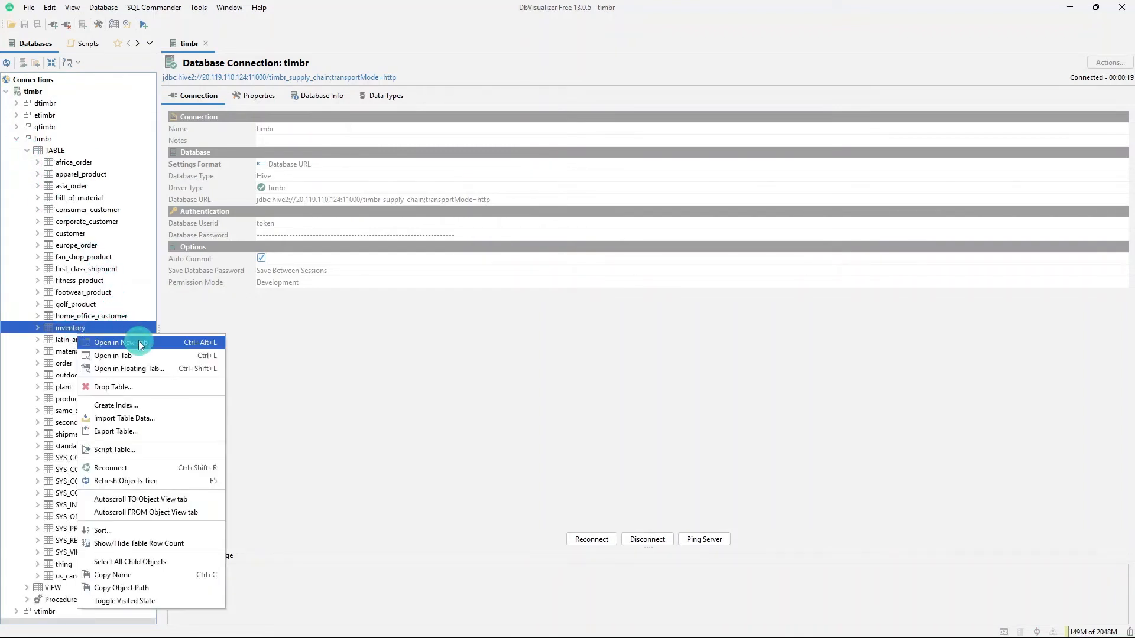
{"action": "left_click", "coordinate": [141, 344]}
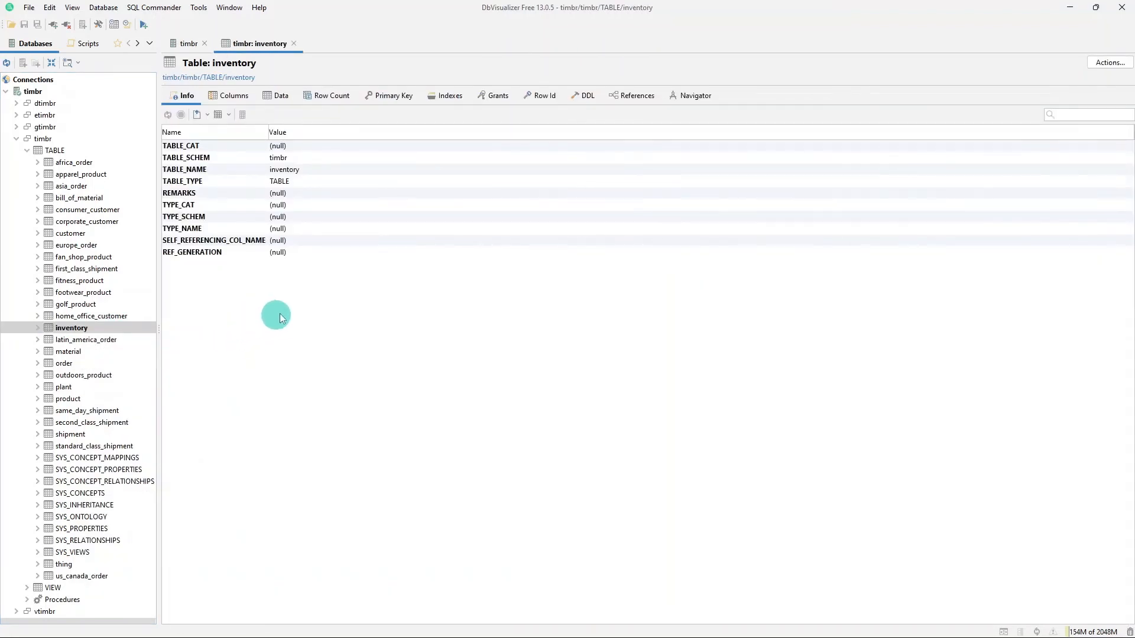
{"action": "left_click", "coordinate": [638, 104]}
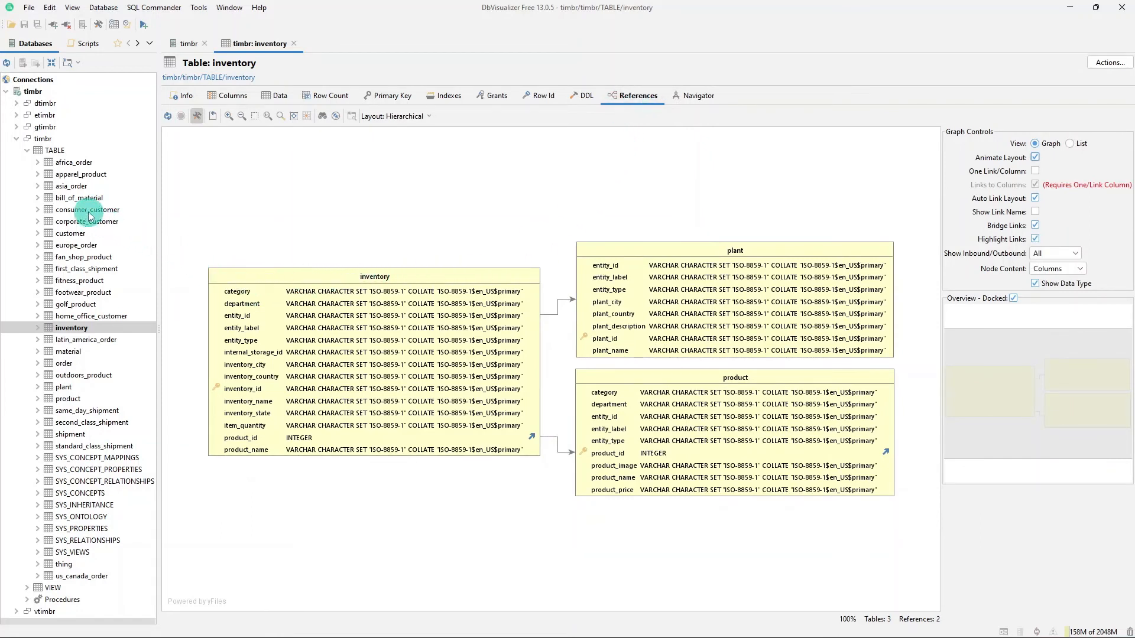
Open the whole timbr schema and display an enlarged references graph of all its tables
{"action": "right_click", "coordinate": [47, 140]}
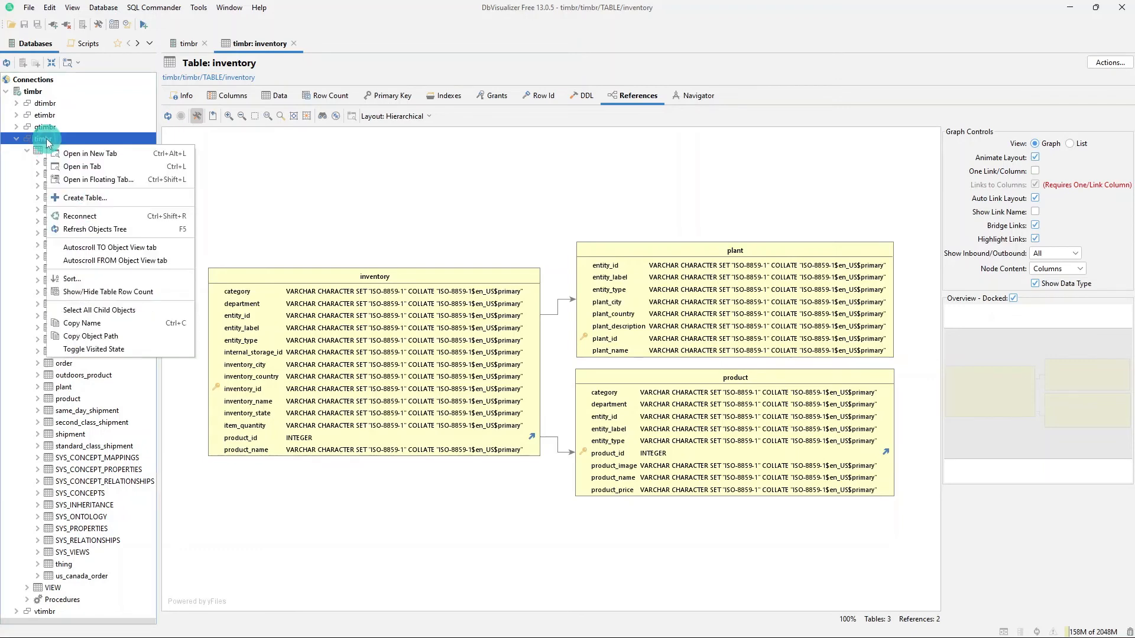
{"action": "left_click", "coordinate": [131, 156]}
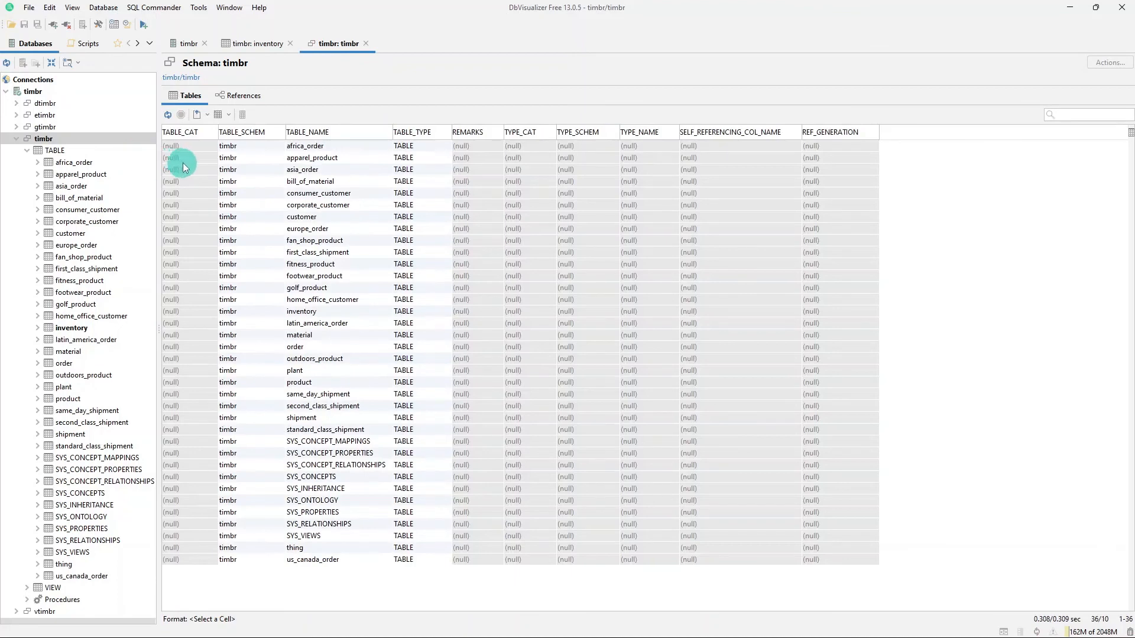
{"action": "left_click", "coordinate": [243, 96]}
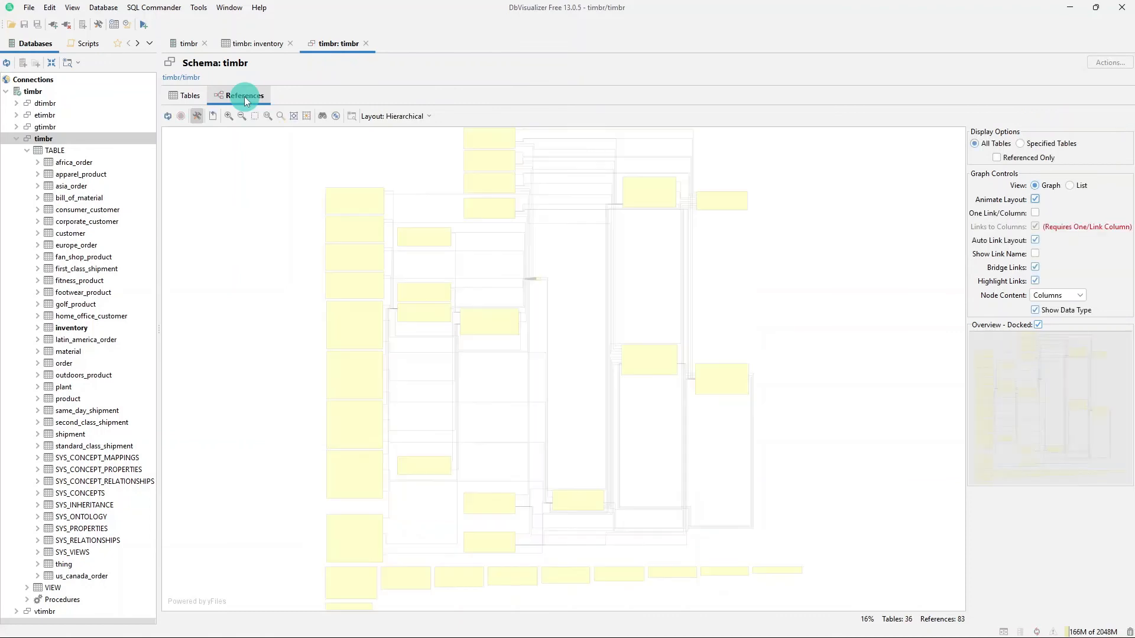
{"action": "left_click", "coordinate": [228, 117]}
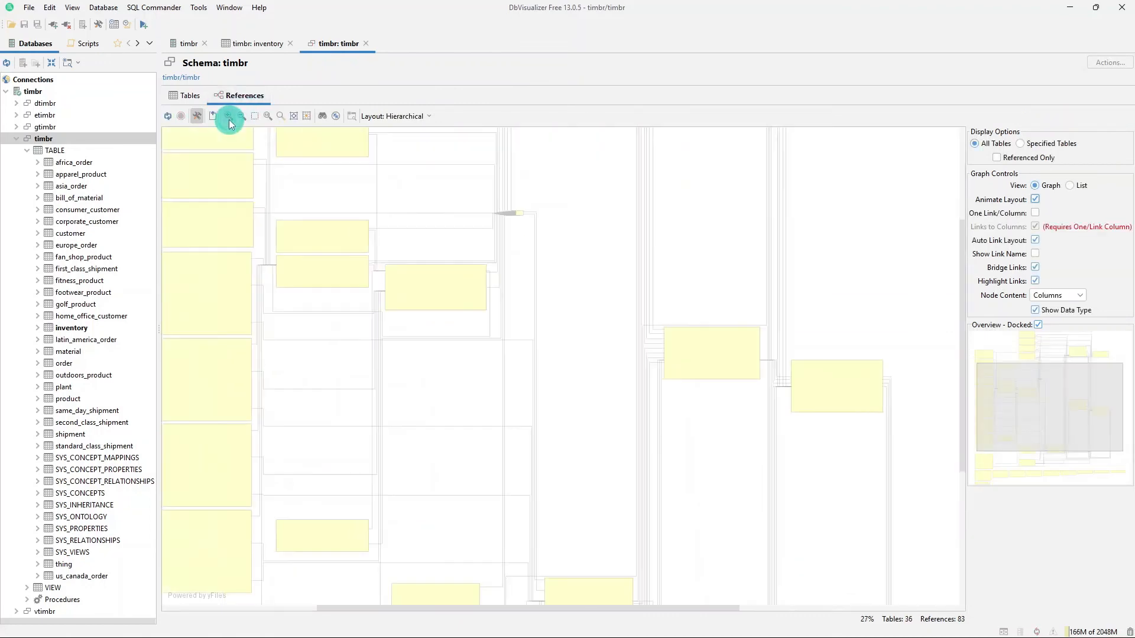
Examine the columns and relationships of the order, product and SYS tables in the timbr schema's references graph at a readable size
{"action": "left_click", "coordinate": [229, 116]}
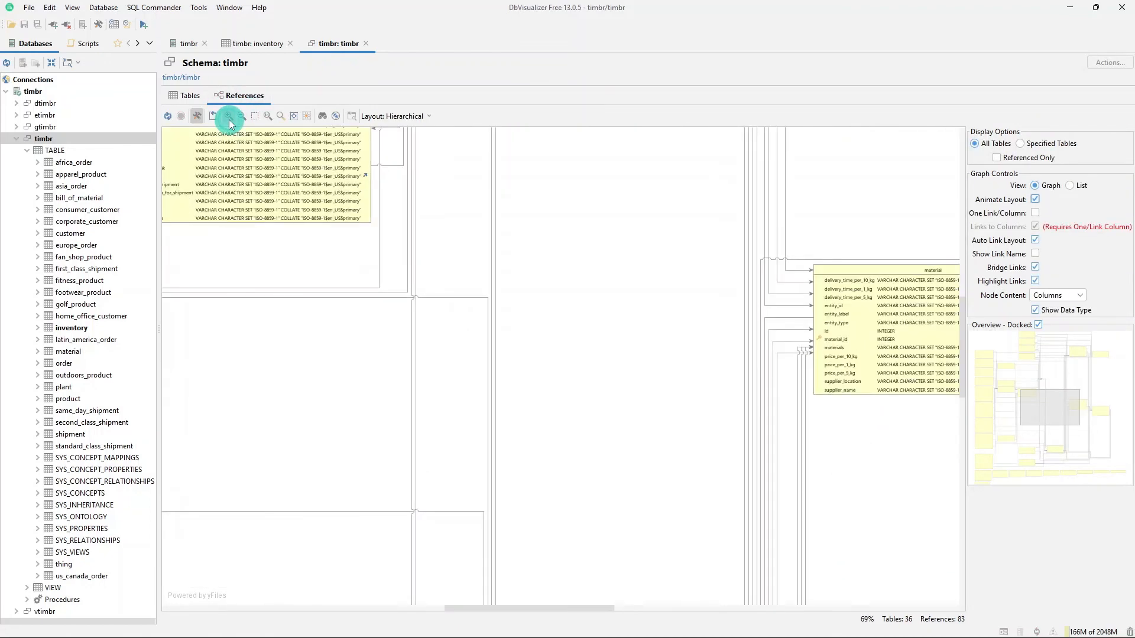
{"action": "left_click", "coordinate": [993, 467]}
{"action": "scroll", "coordinate": [627, 474], "scroll_direction": "up", "scroll_amount": 5}
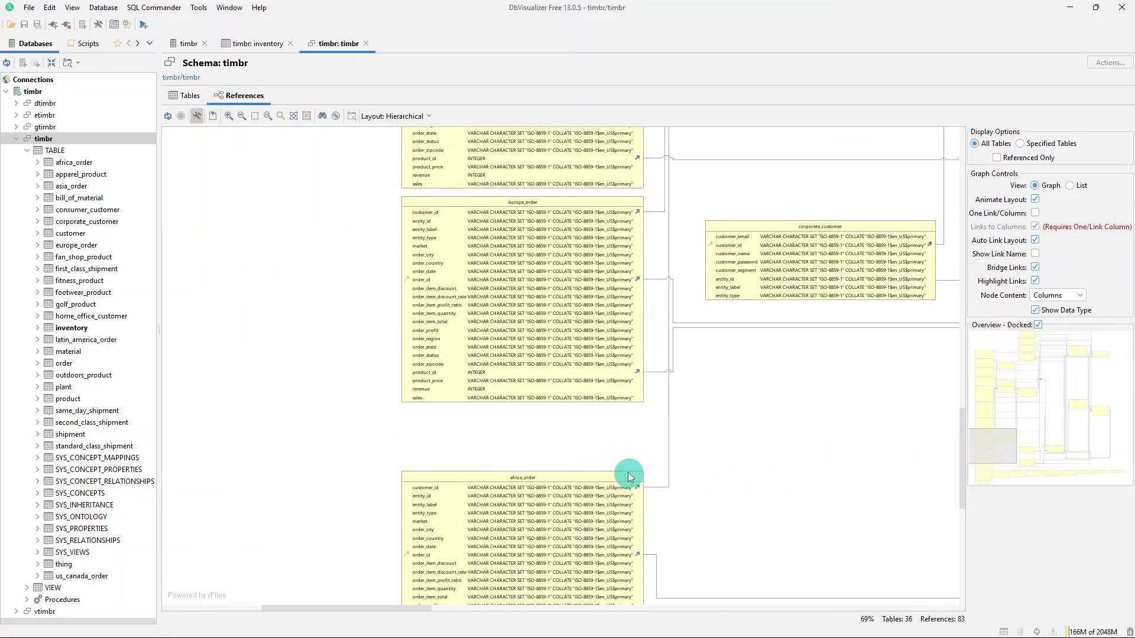
{"action": "scroll", "coordinate": [627, 473], "scroll_direction": "up", "scroll_amount": 6}
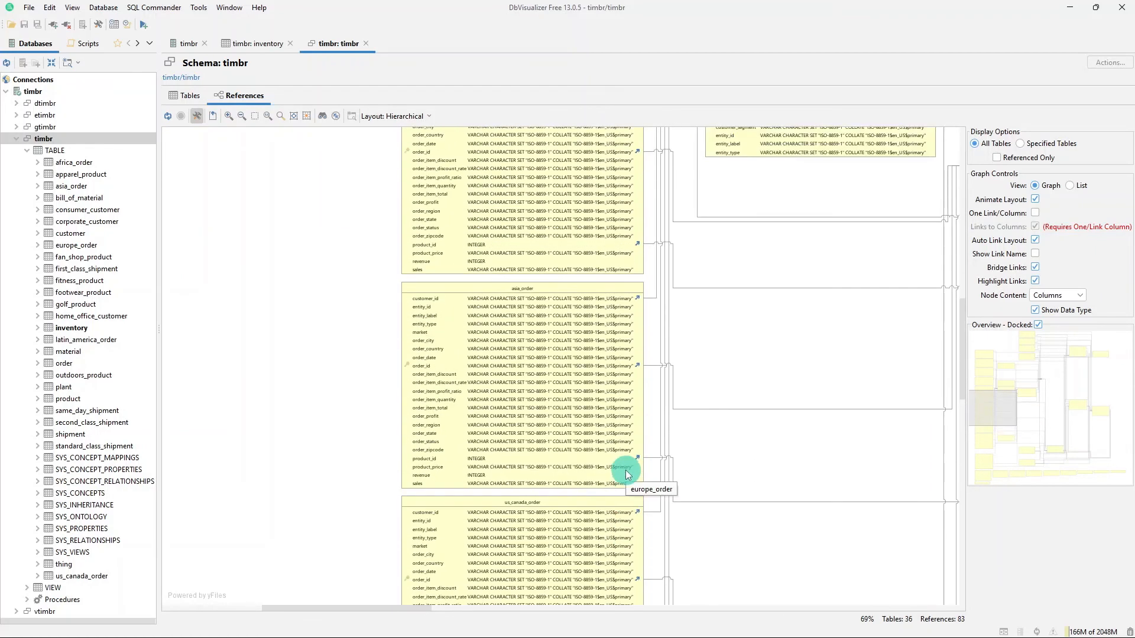
{"action": "left_click", "coordinate": [1017, 482]}
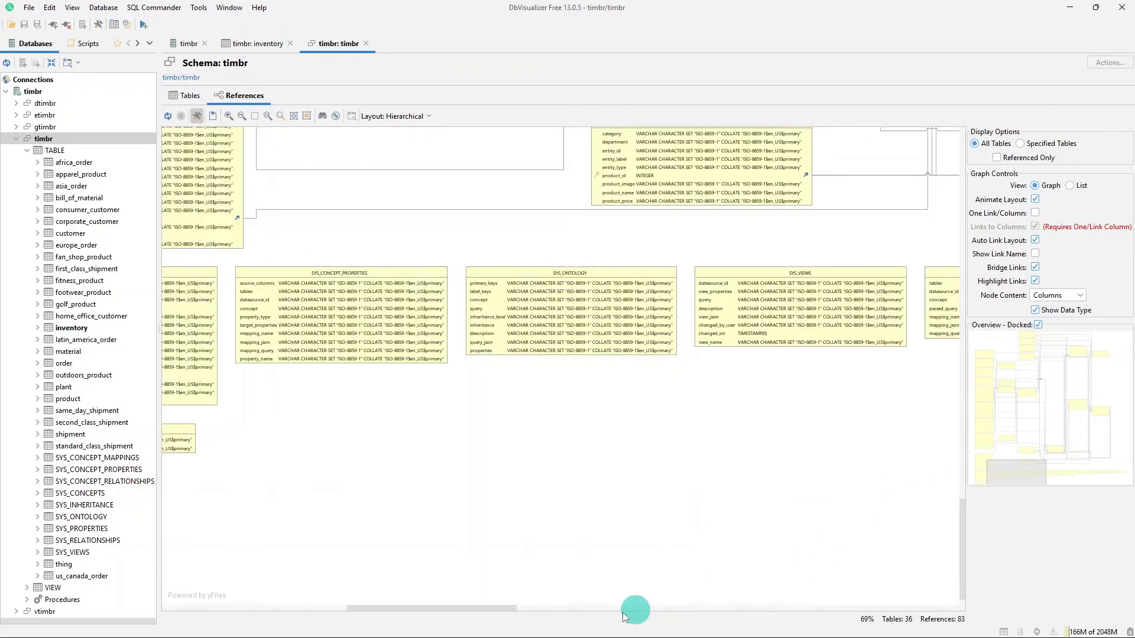
{"action": "left_click_drag", "start_coordinate": [507, 607], "coordinate": [473, 615]}
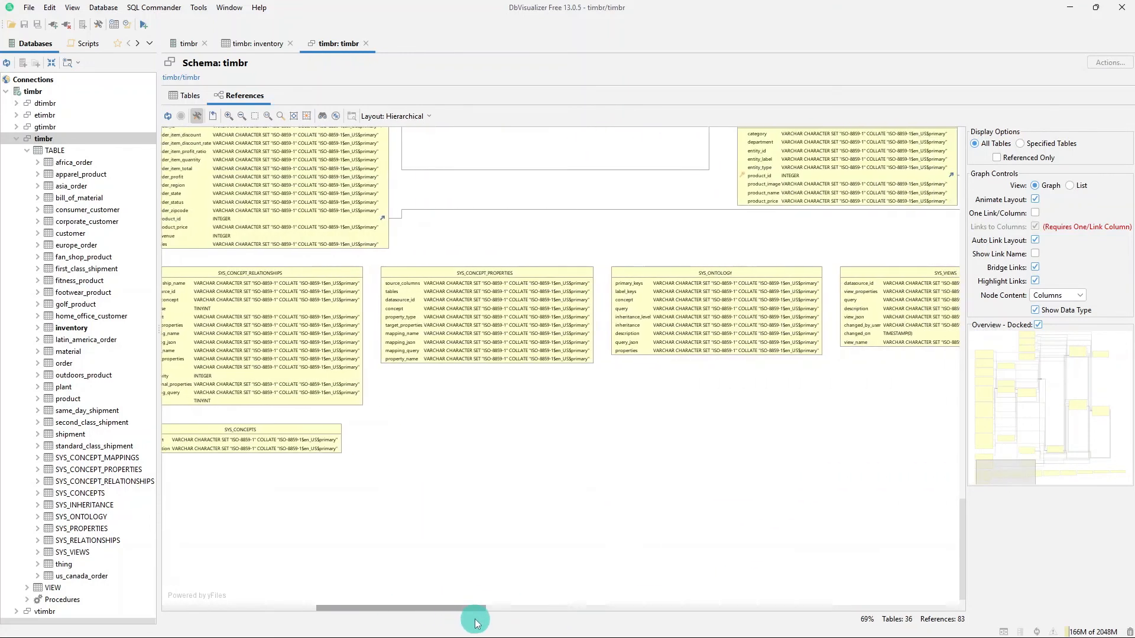
{"action": "scroll", "coordinate": [378, 547], "scroll_direction": "up", "scroll_amount": 5}
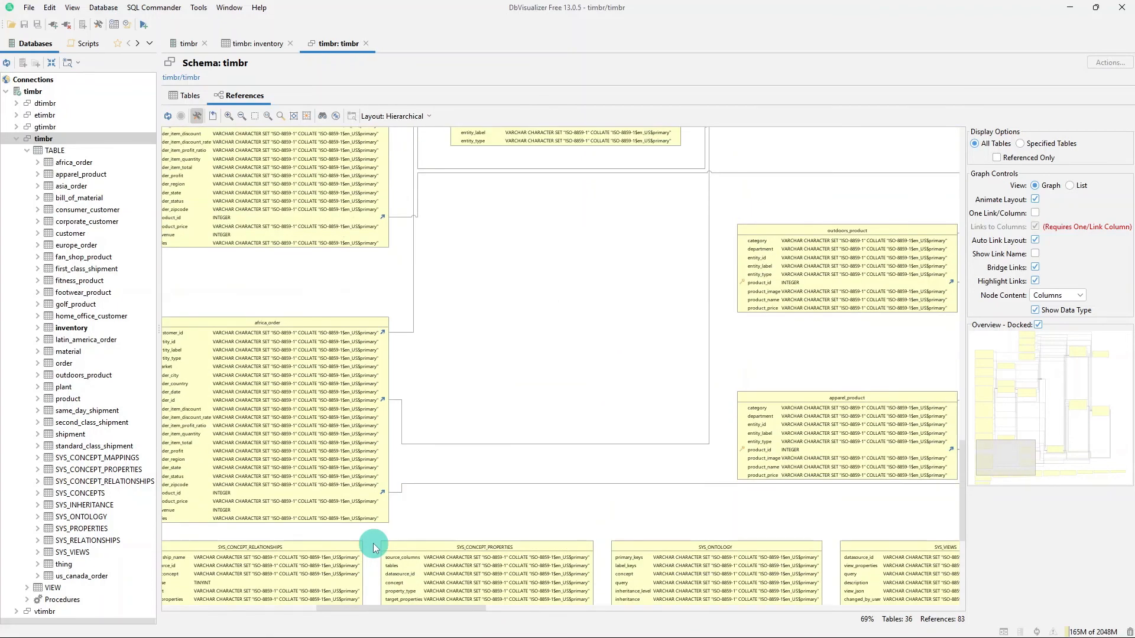